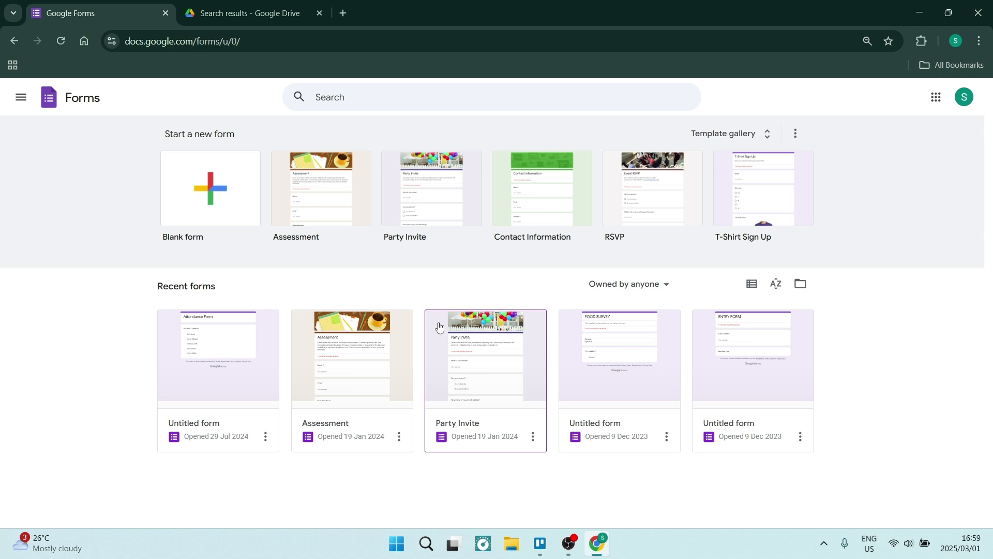
Open a new Chrome tab showing the Google start page.
click(254, 12)
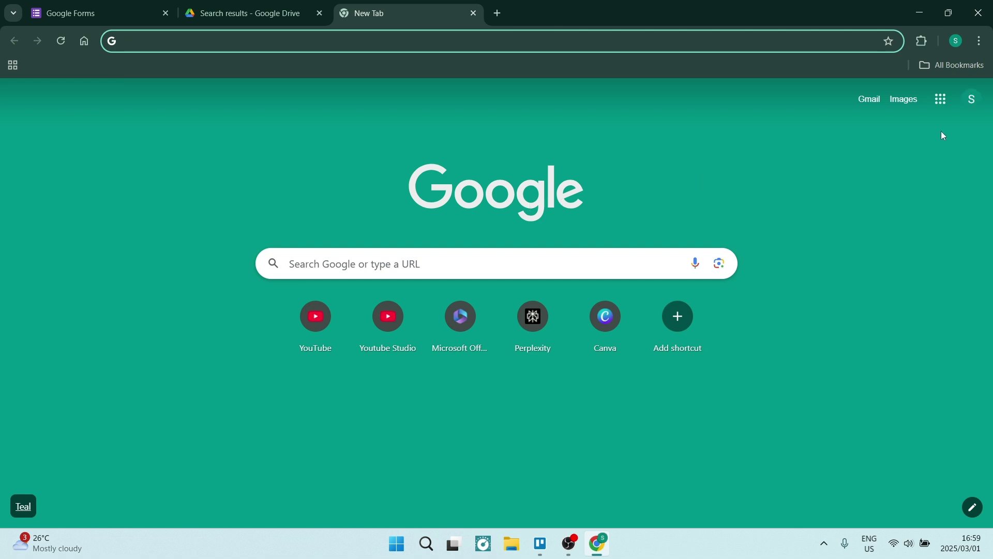
Return to the 'Search results - Google Drive' tab via the Google apps grid.
click(943, 98)
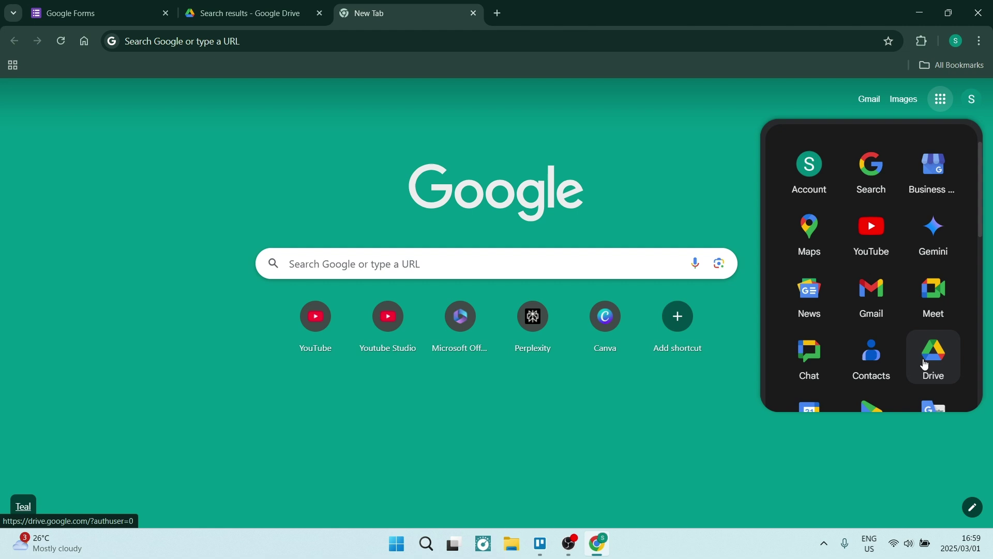
click(622, 138)
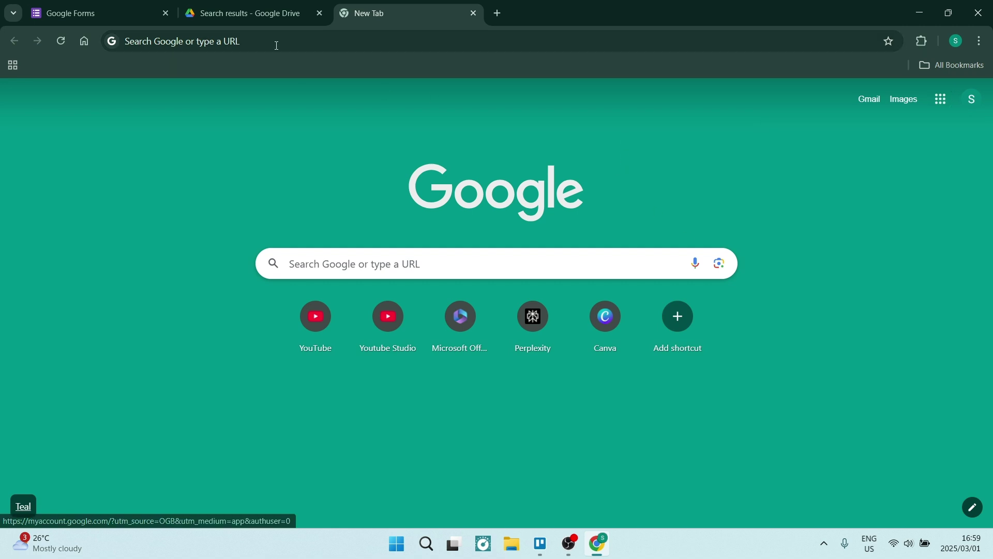
click(254, 18)
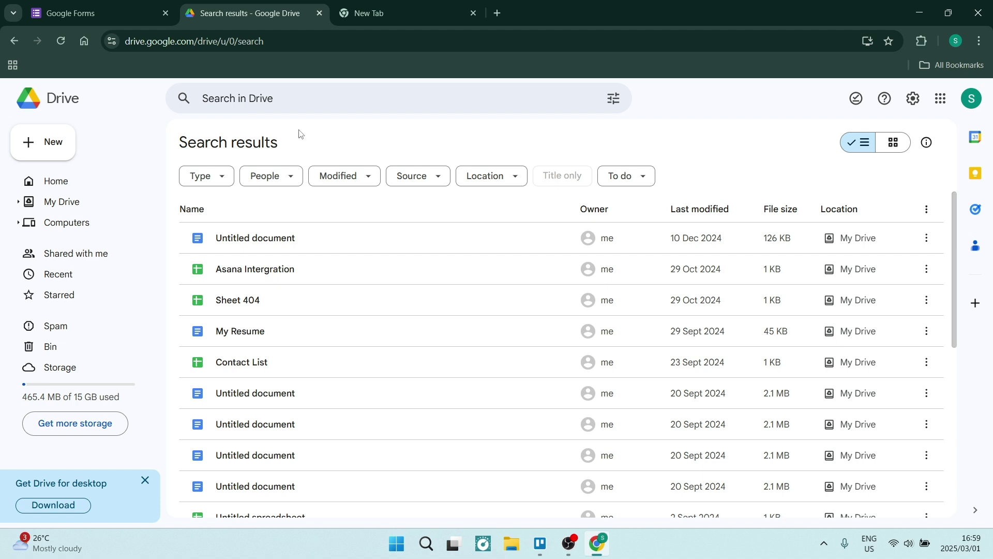
Run an advanced Drive search with Type set to Forms, listing the five forms.
click(614, 101)
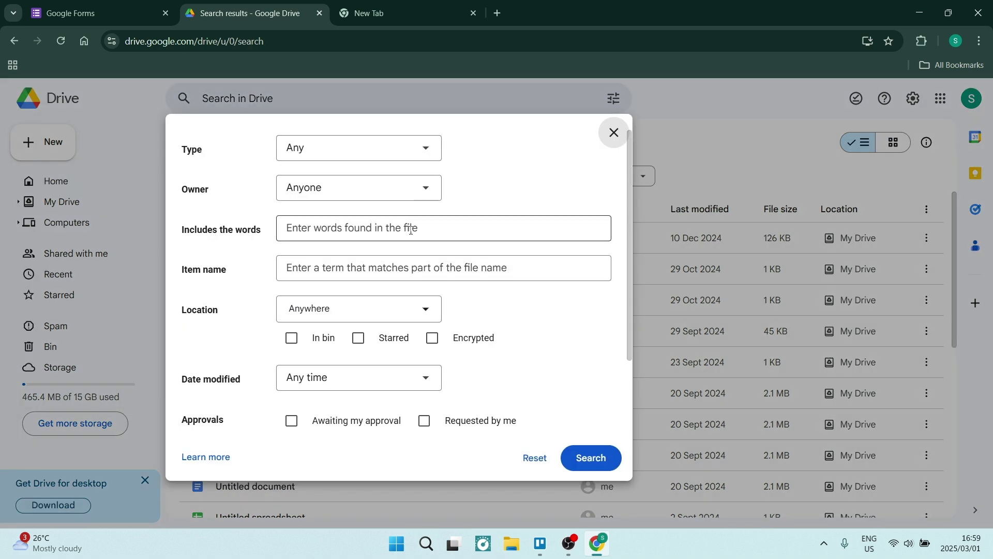
click(347, 161)
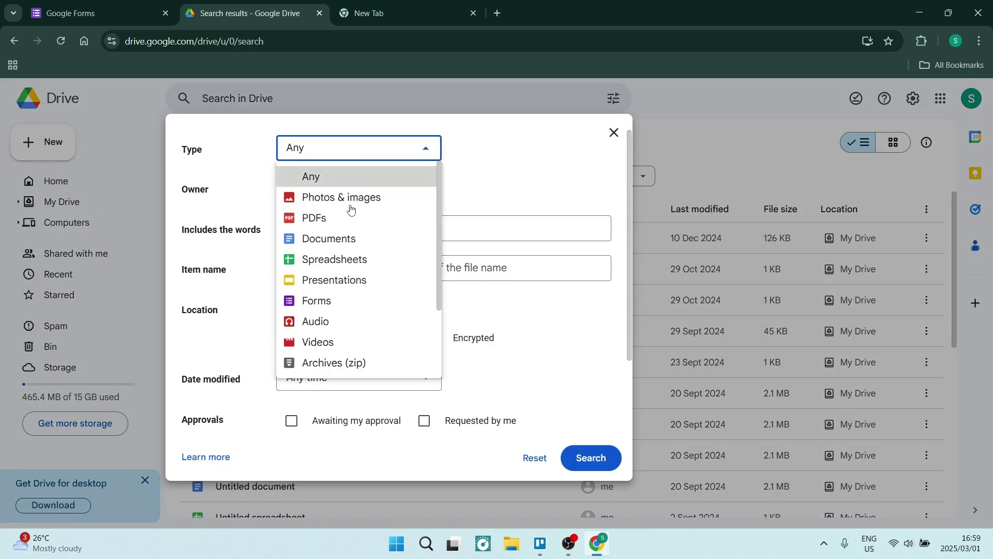
click(322, 301)
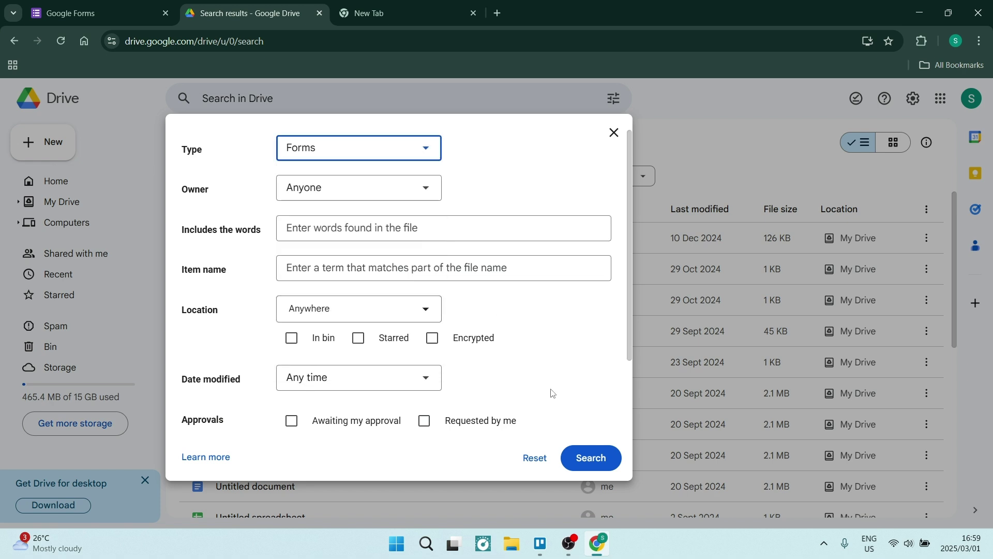
click(580, 455)
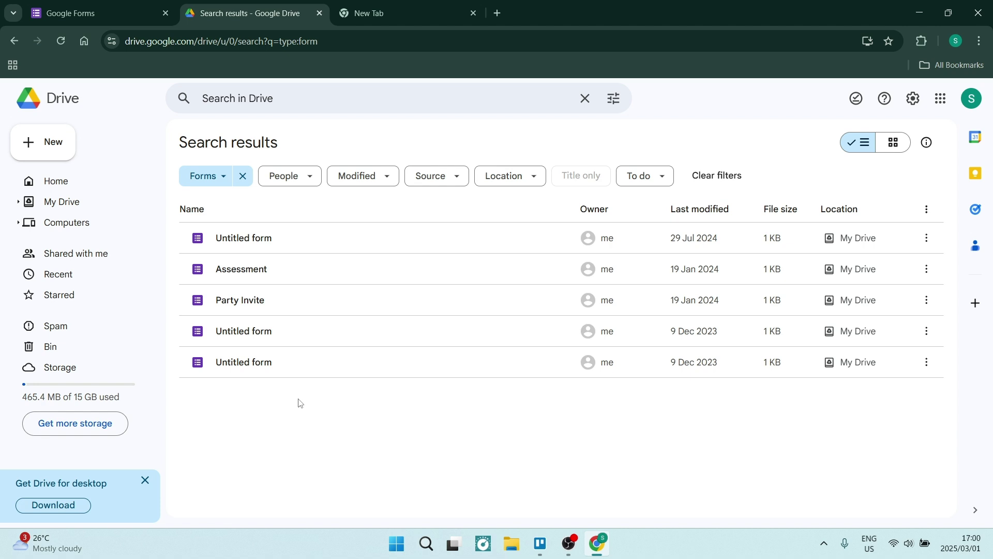
Clear the Forms search query and return to the Drive home page.
click(585, 98)
click(62, 107)
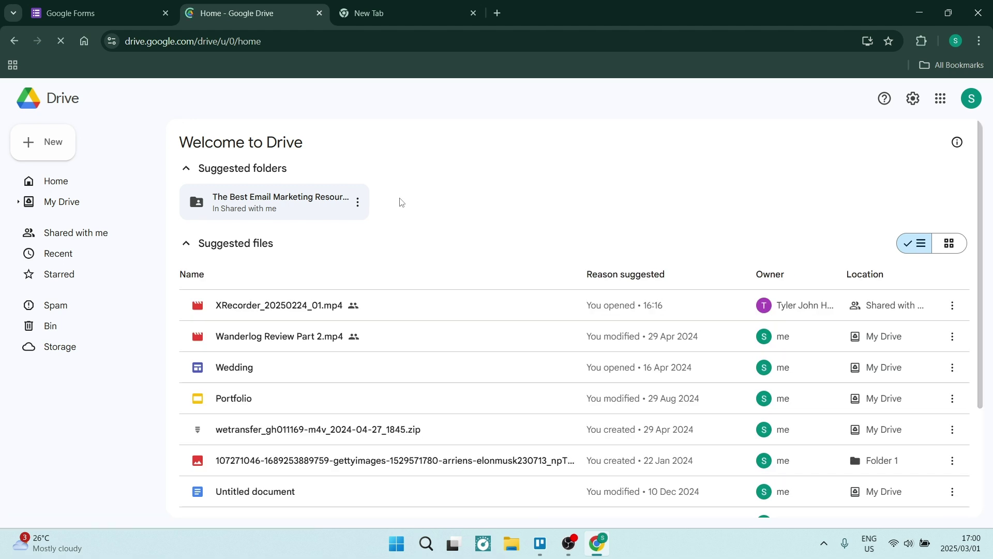
Filter My Drive by Type to Forms, listing Party Invite, Assessment and three others.
click(106, 206)
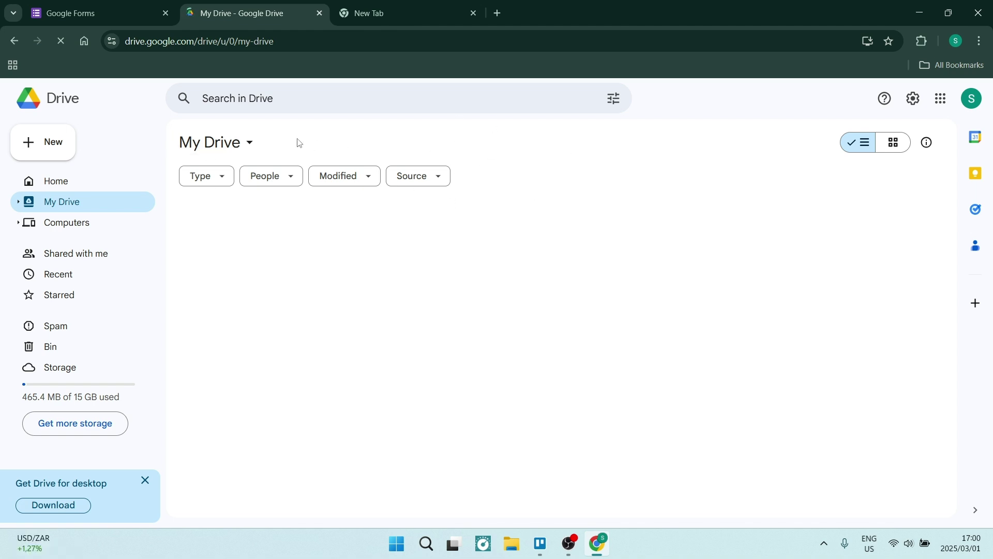
click(224, 177)
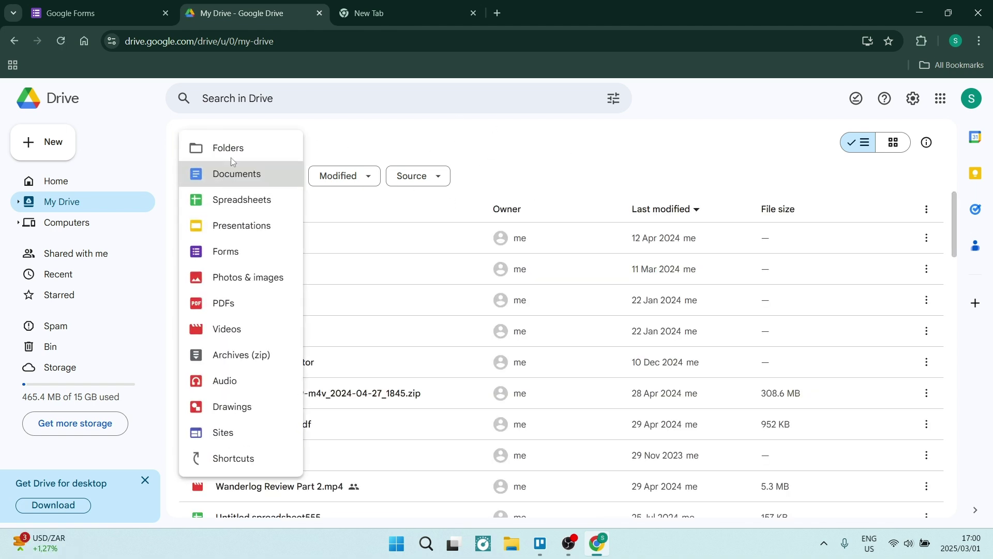
click(227, 252)
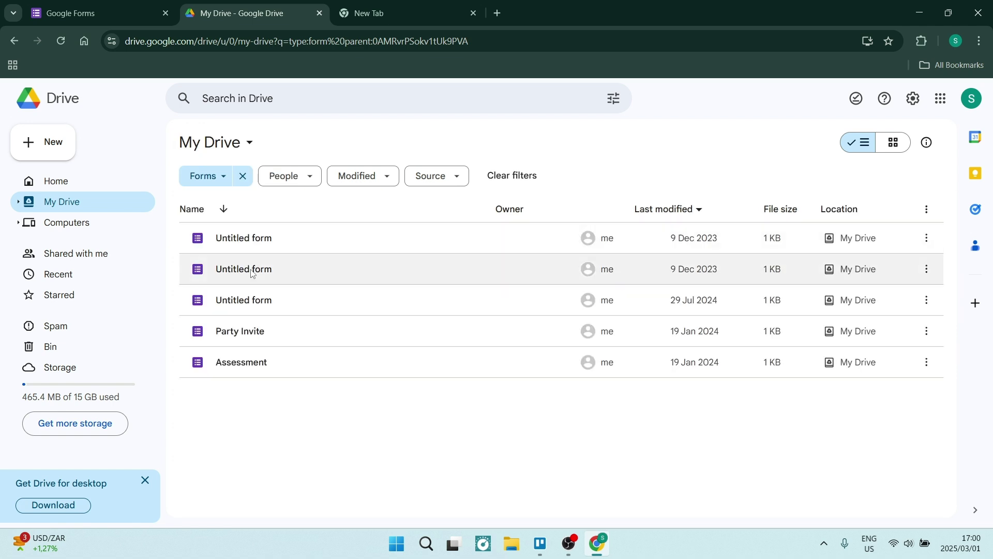